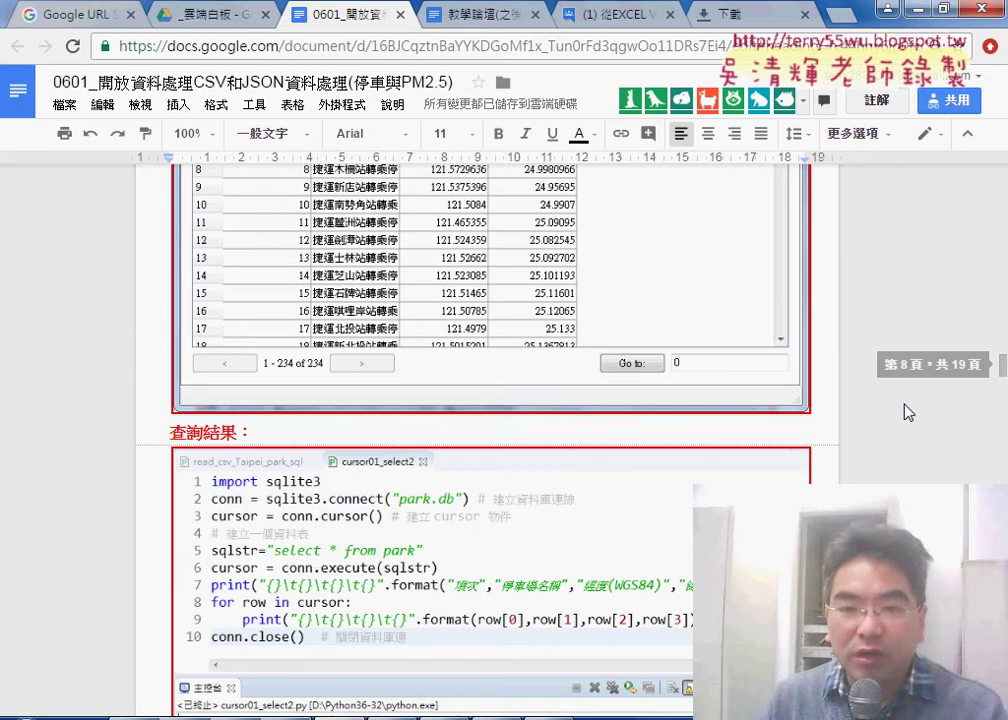
# Scroll up to the download-and-write-to-database heading in the notes and point it out
pyautogui.scroll(3, 907, 412)
pyautogui.scroll(1, 907, 412)
pyautogui.scroll(2, 907, 412)
pyautogui.scroll(2, 907, 412)
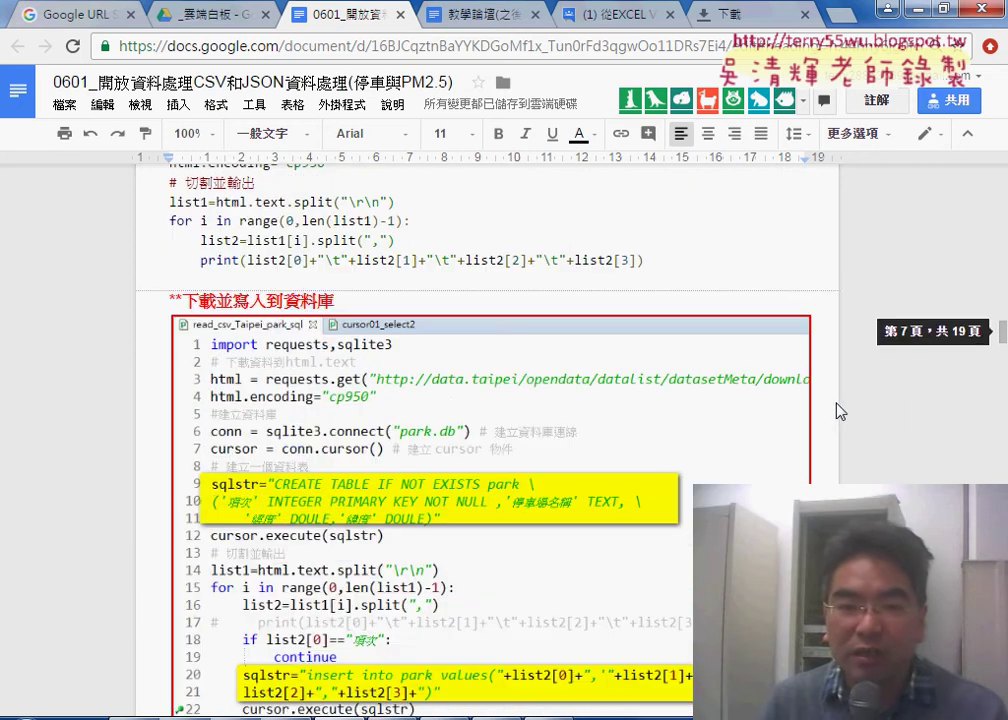
pyautogui.click(341, 300)
pyautogui.scroll(-1, 445, 295)
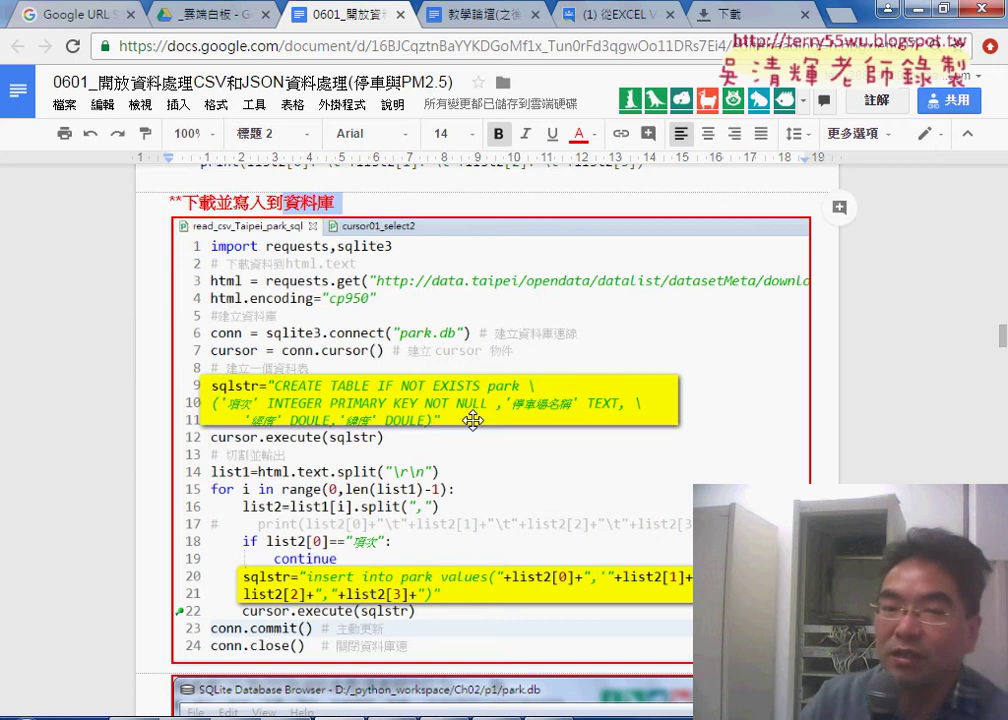
# Scroll down through the 查詢結果 query code and console screenshot, then switch to Eclipse
pyautogui.scroll(-4, 472, 420)
pyautogui.scroll(-2, 472, 420)
pyautogui.scroll(-2, 472, 420)
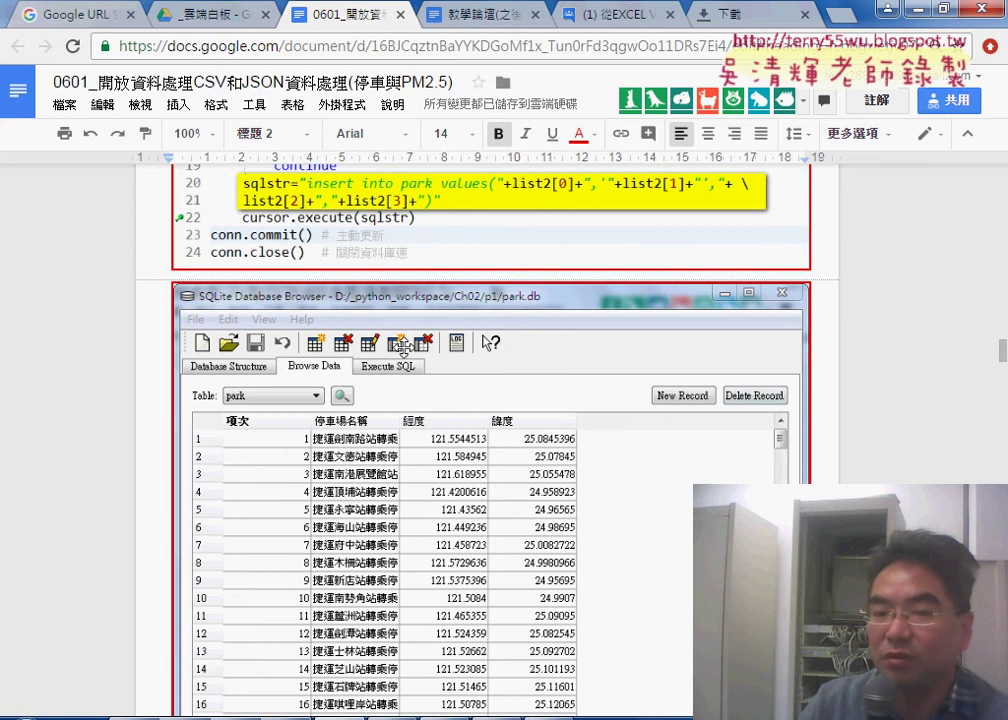
pyautogui.scroll(-4, 490, 355)
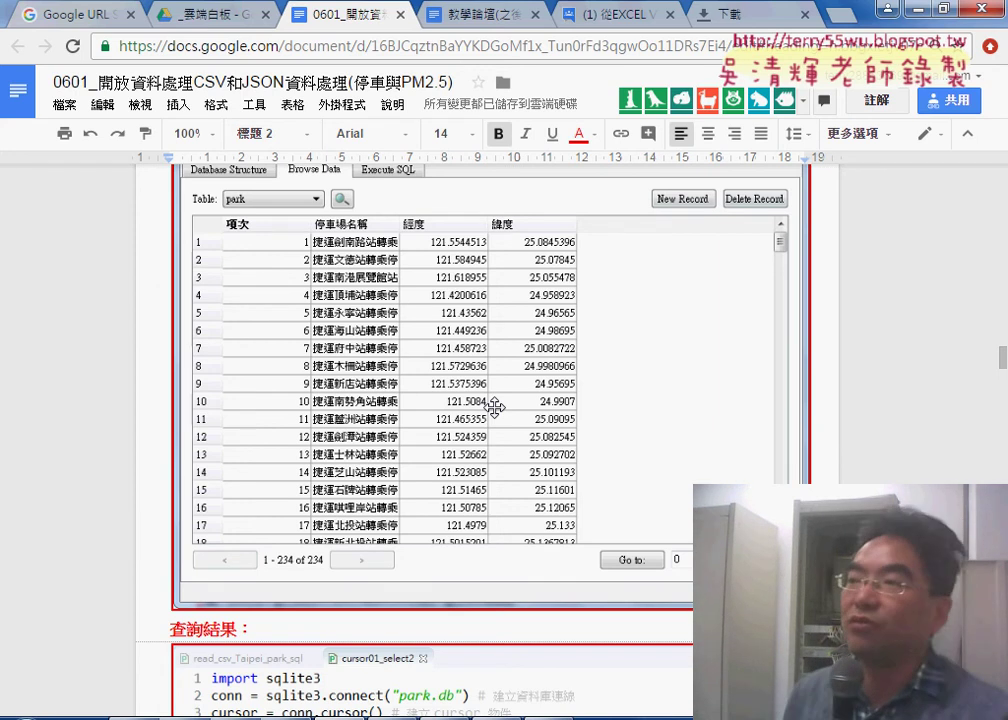
pyautogui.scroll(-4, 411, 263)
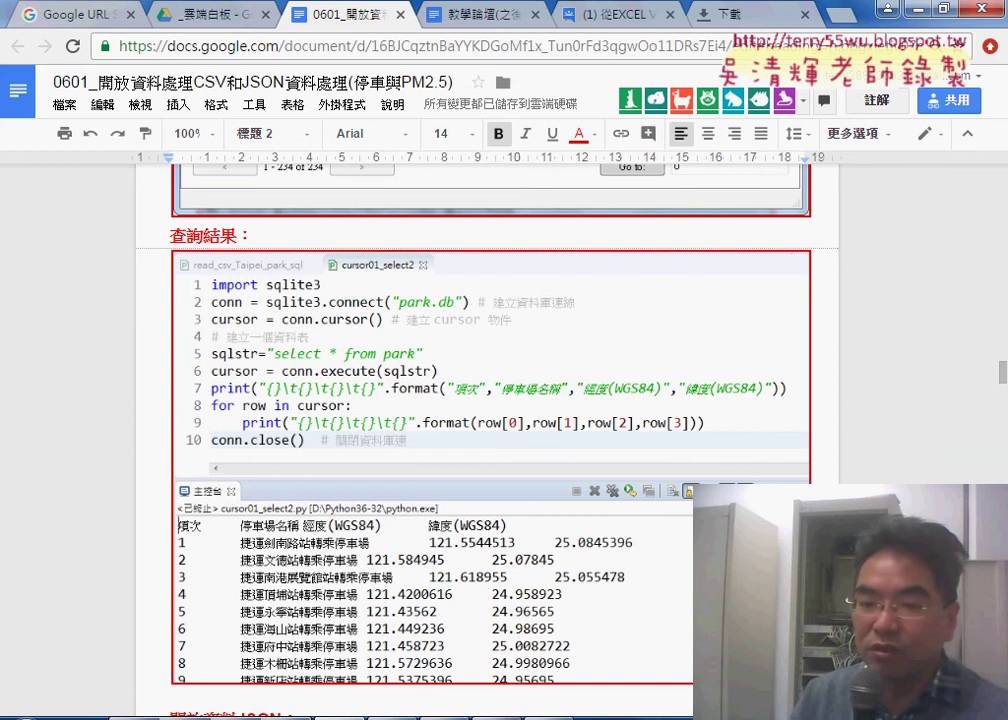
pyautogui.hotkey('alt', 'Tab')
# Show the read_csv_Taipei_park_sql script and compare it with the park table in SQLite Browser
pyautogui.click(213, 86)
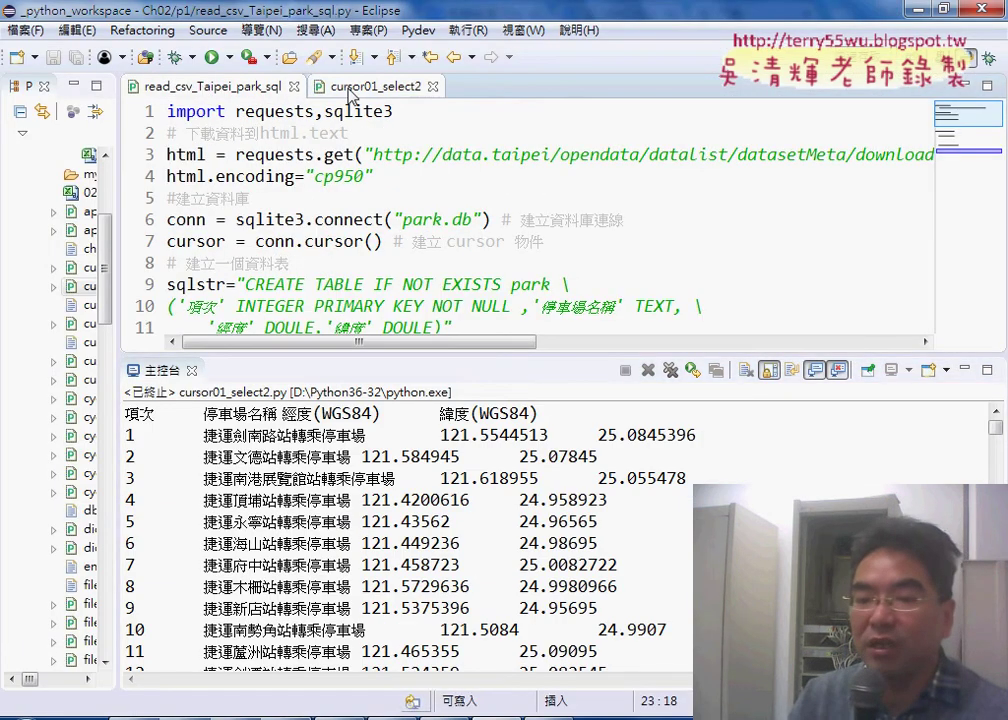
pyautogui.hotkey('alt', 'Tab')
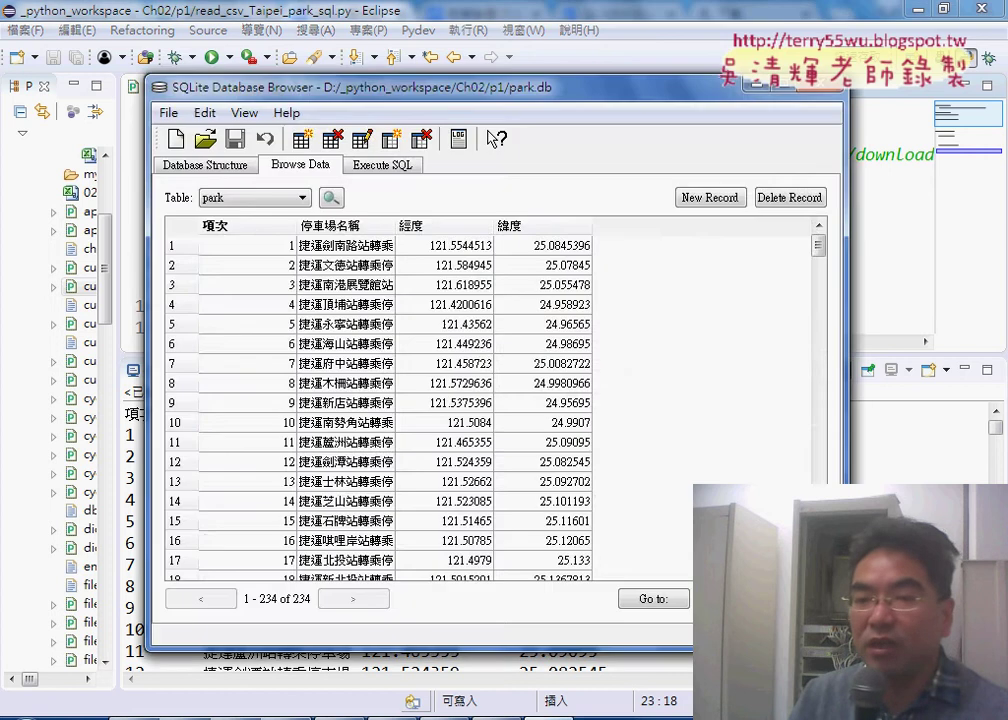
pyautogui.hotkey('alt', 'Tab')
# Return to cursor01_select2, enlarge its console to show more rows, and go back to Google Docs
pyautogui.click(370, 86)
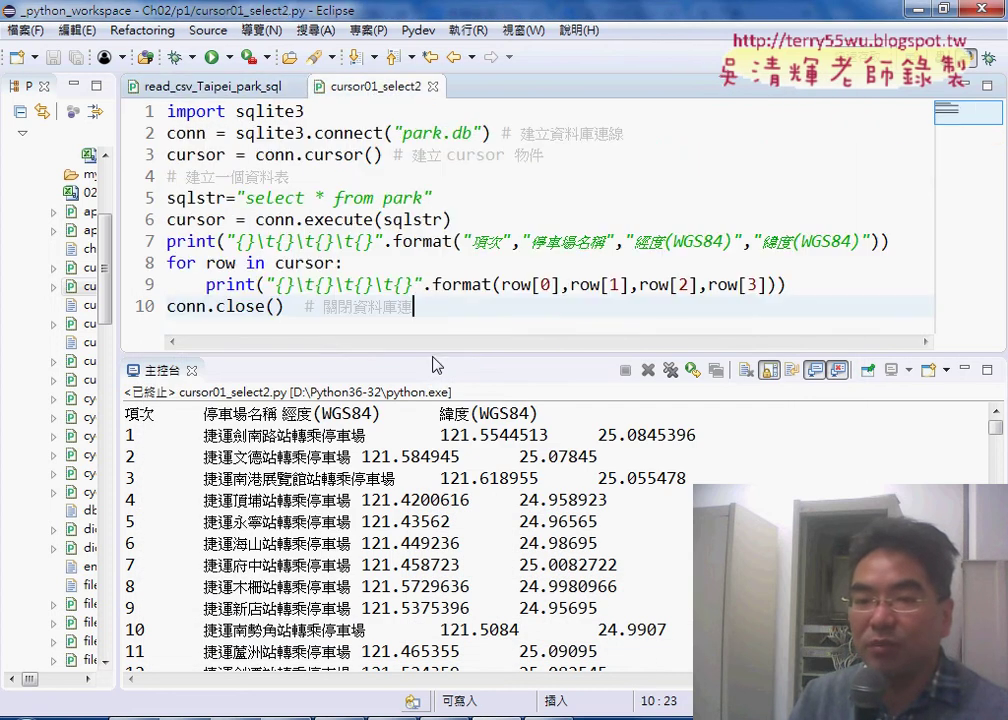
pyautogui.moveTo(433, 357); pyautogui.dragTo(433, 152)
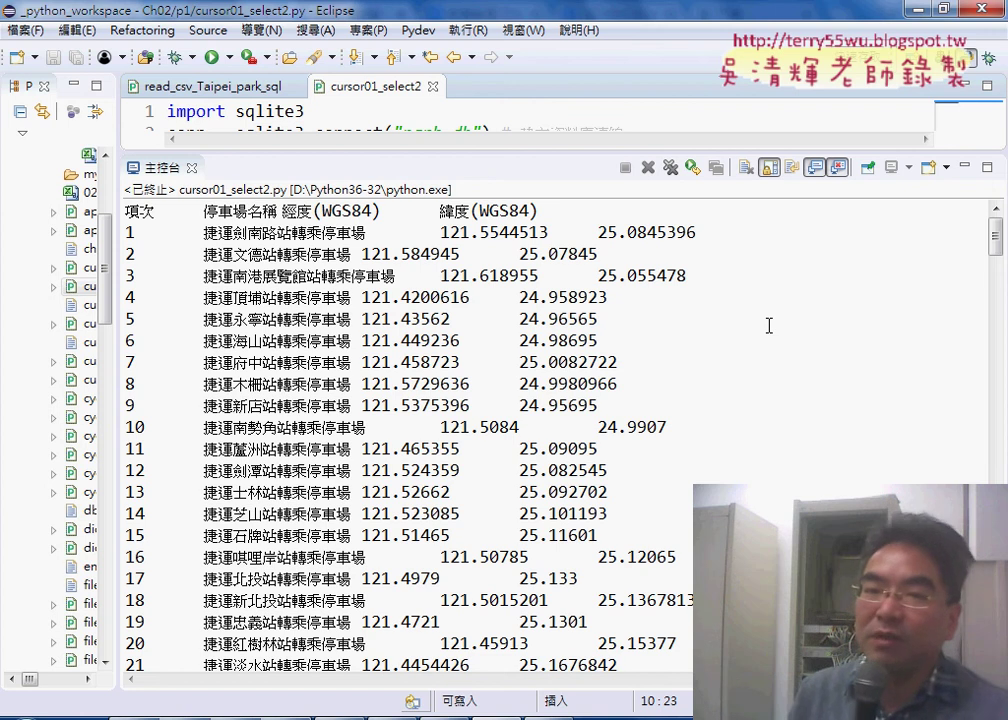
pyautogui.click(385, 712)
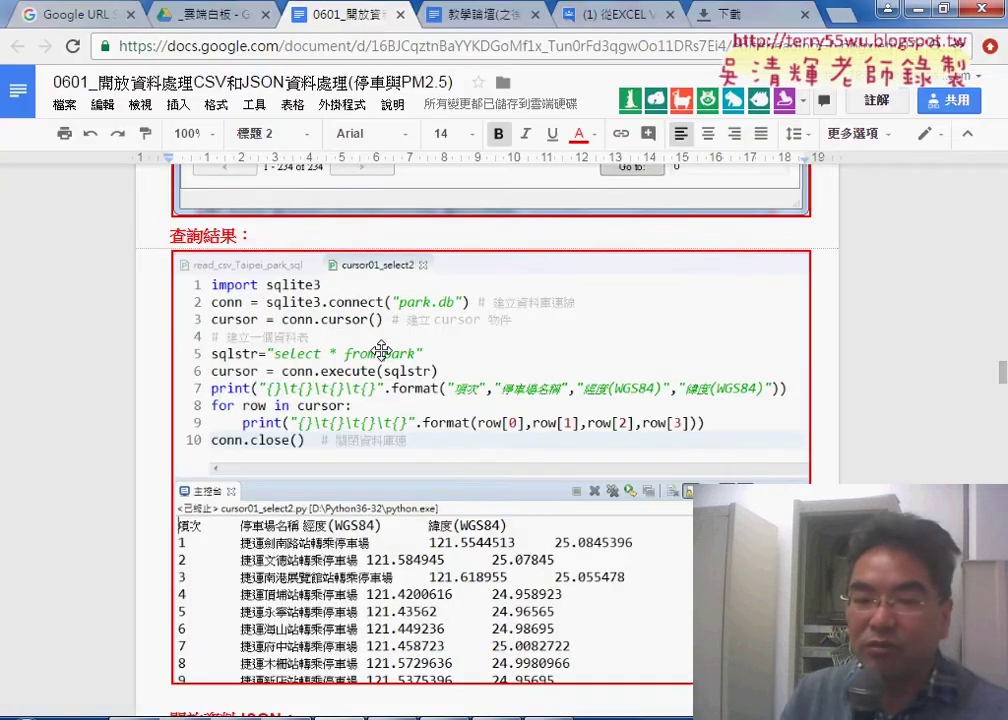
# Check the 開放資料JSON dataset link, highlight 'JSON' in the heading, and check the 連結網址 download link
pyautogui.scroll(-5, 381, 349)
pyautogui.scroll(-2, 381, 349)
pyautogui.scroll(3, 382, 350)
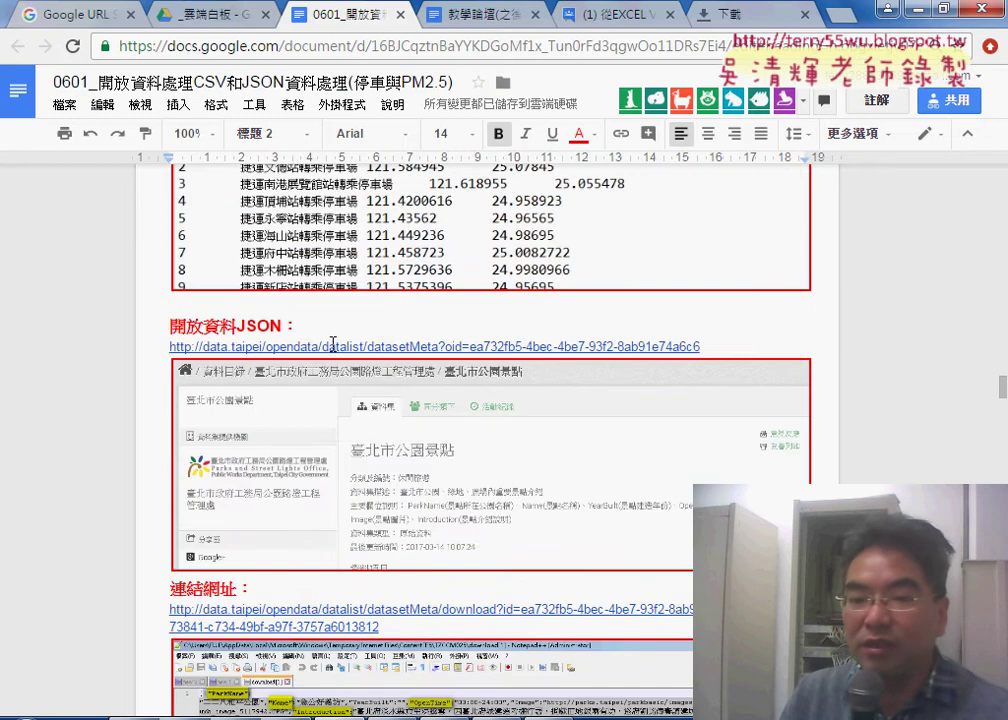
pyautogui.click(311, 348)
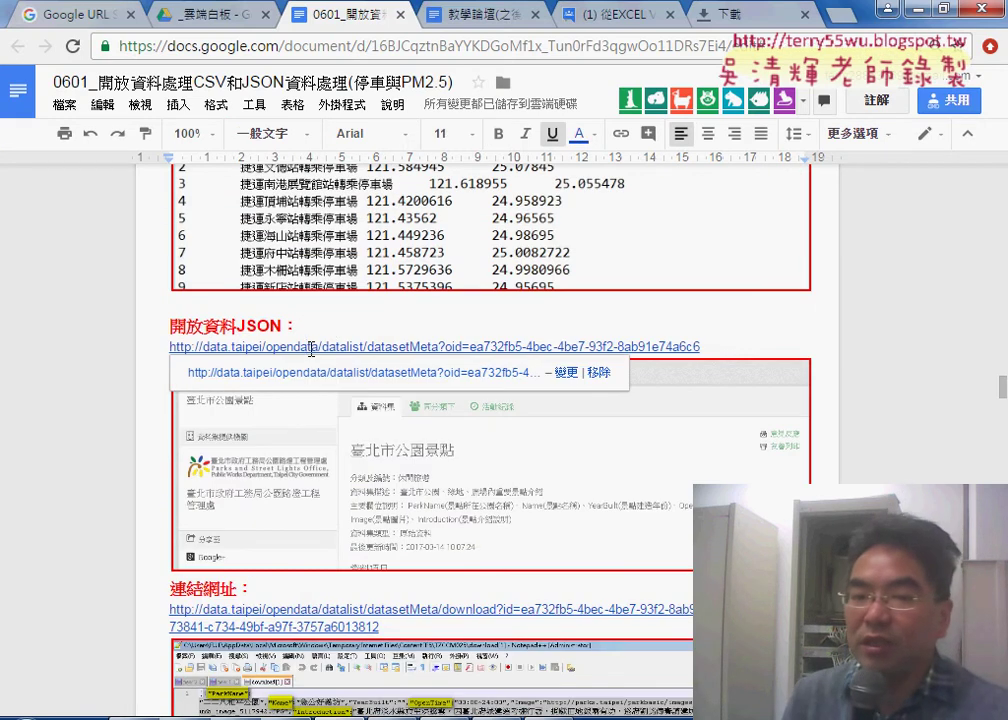
pyautogui.moveTo(237, 326); pyautogui.dragTo(286, 326)
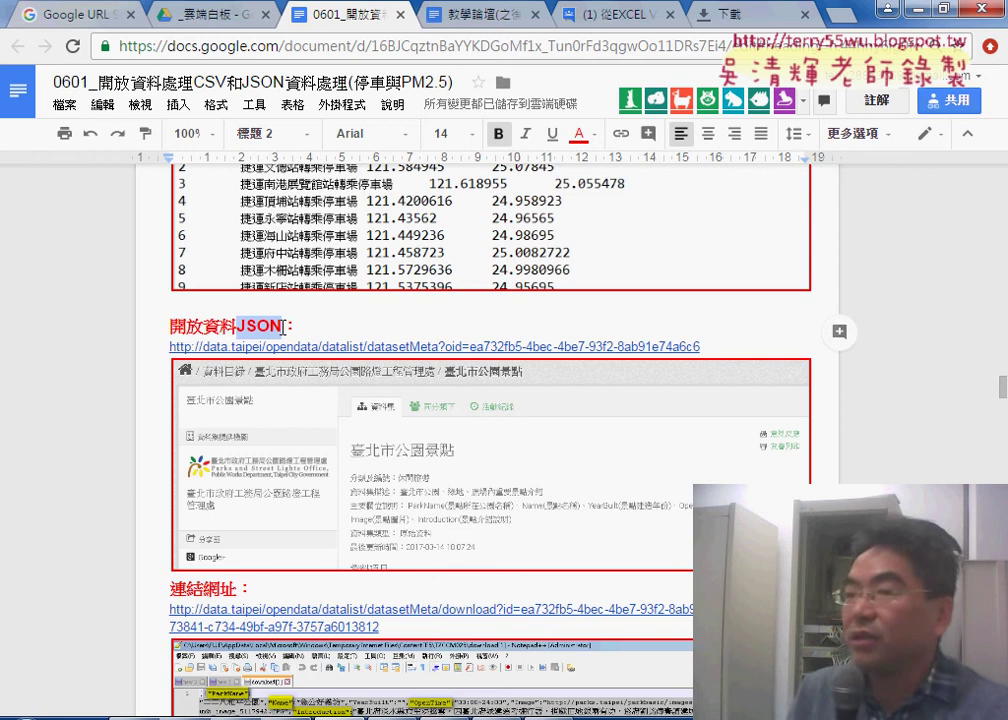
pyautogui.scroll(-2, 476, 430)
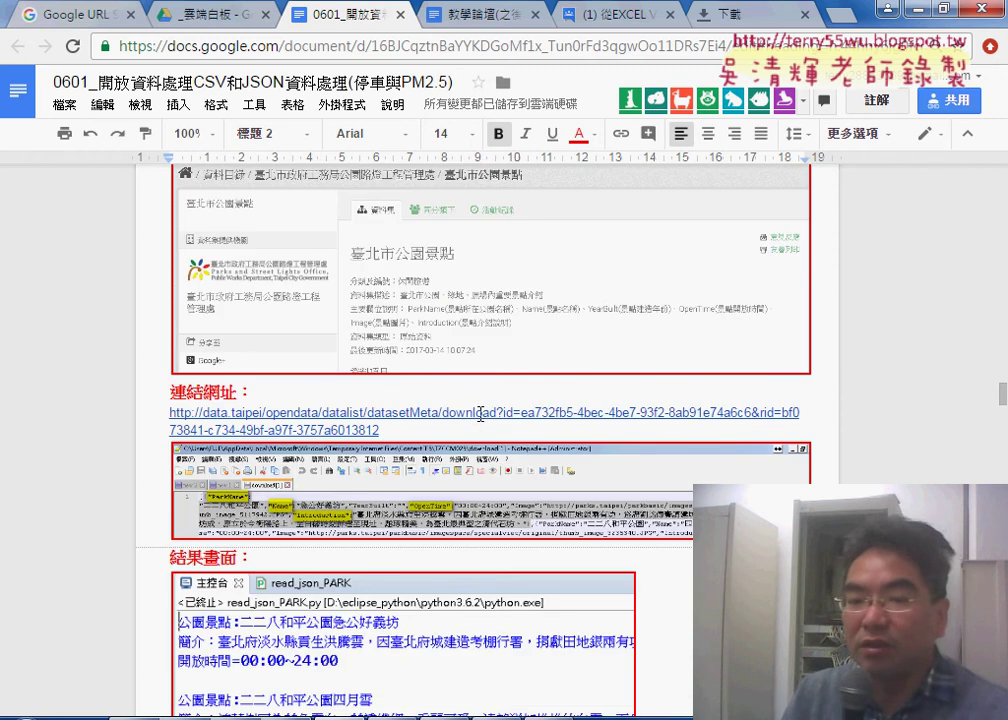
pyautogui.click(480, 414)
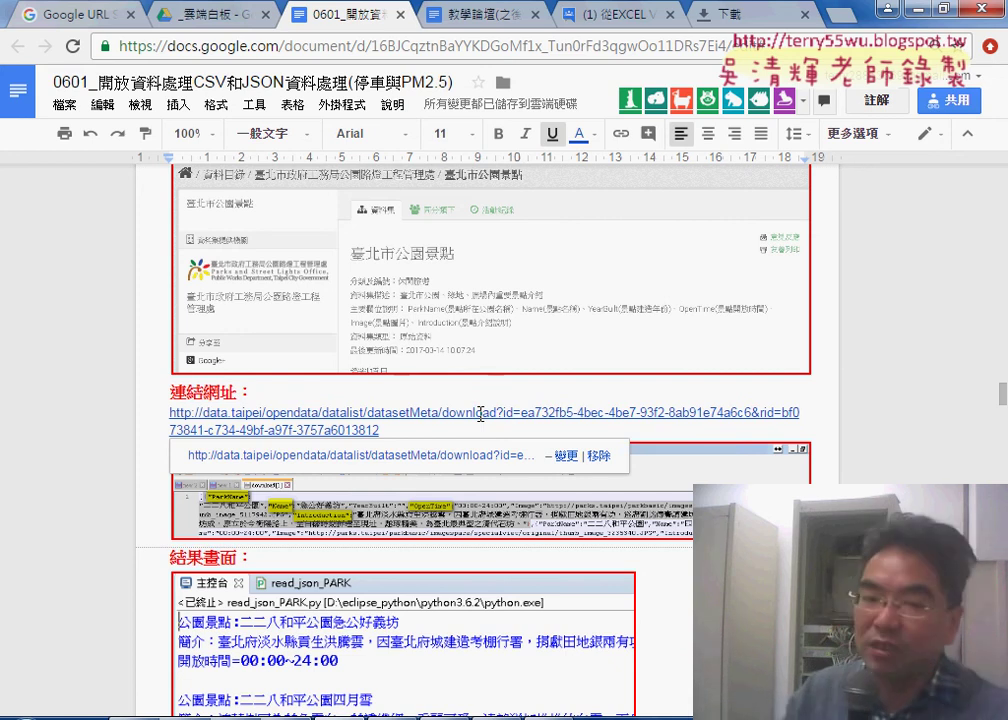
# Scroll past the JSON-to-SQLite park code to the SQLITE3 two-column section, then go to the Drive folder
pyautogui.scroll(-2, 480, 414)
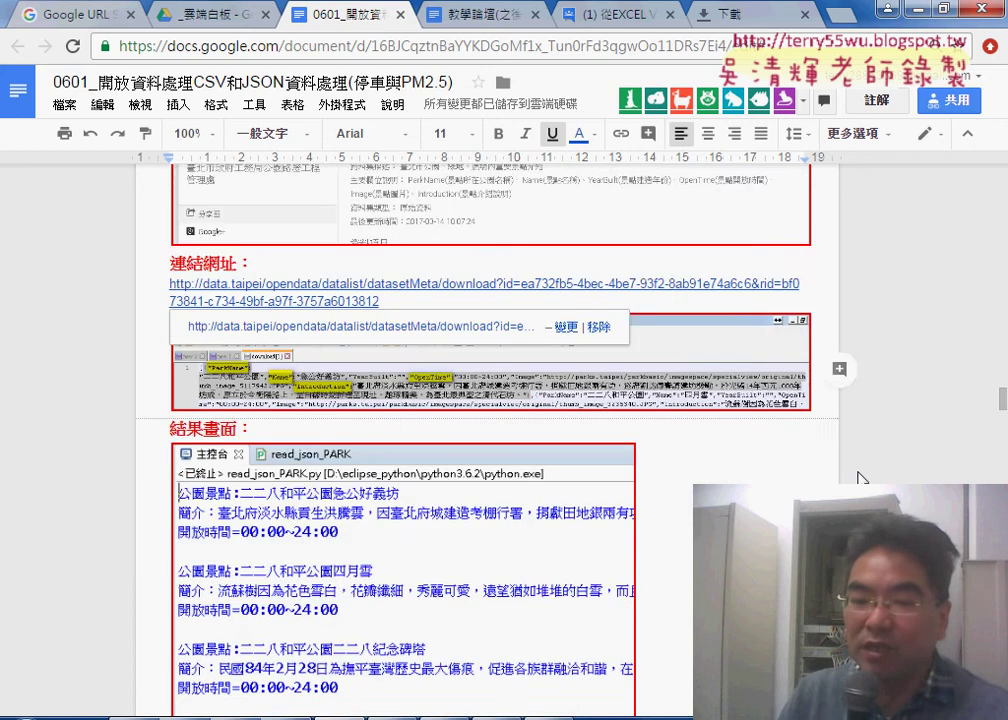
pyautogui.scroll(-2, 736, 441)
pyautogui.scroll(-3, 610, 506)
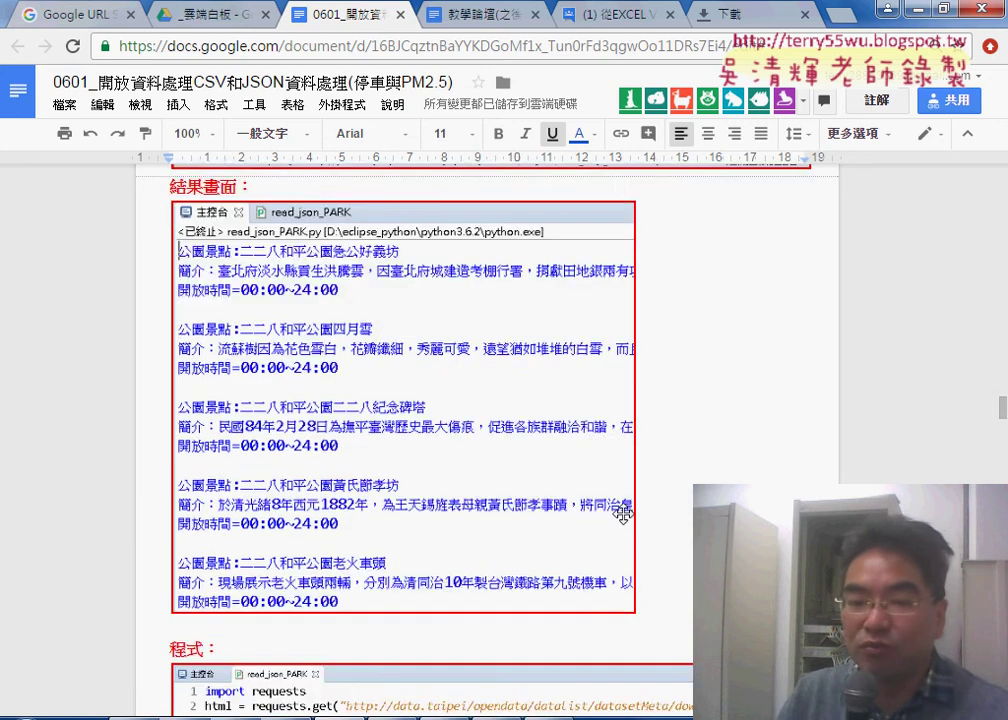
pyautogui.scroll(-1, 664, 487)
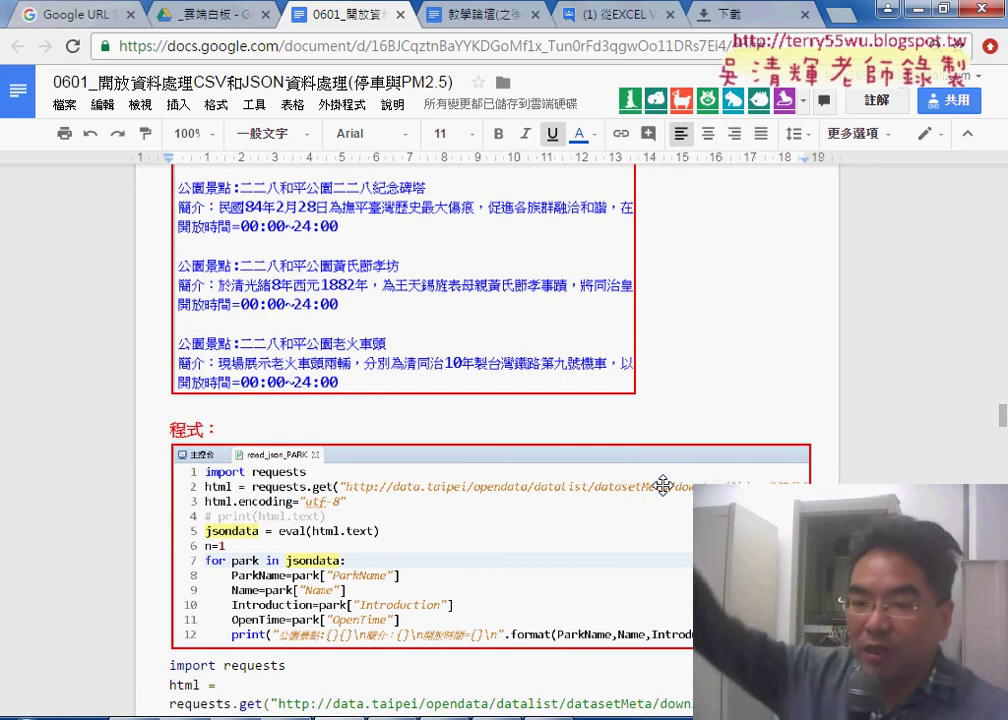
pyautogui.scroll(-5, 663, 486)
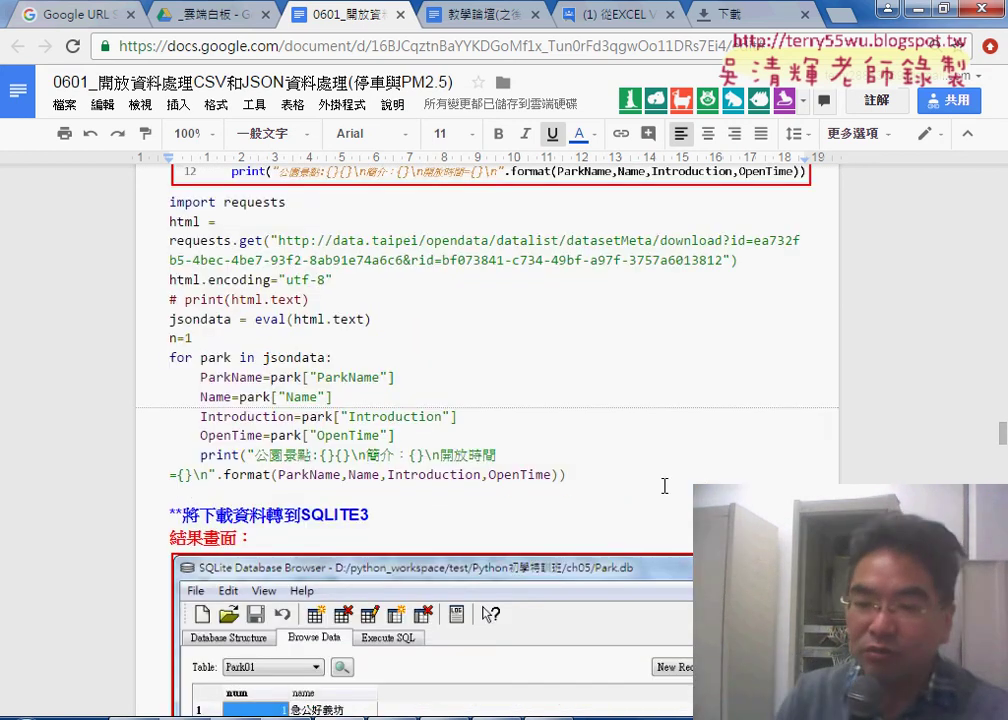
pyautogui.scroll(-2, 664, 486)
pyautogui.scroll(-1, 663, 486)
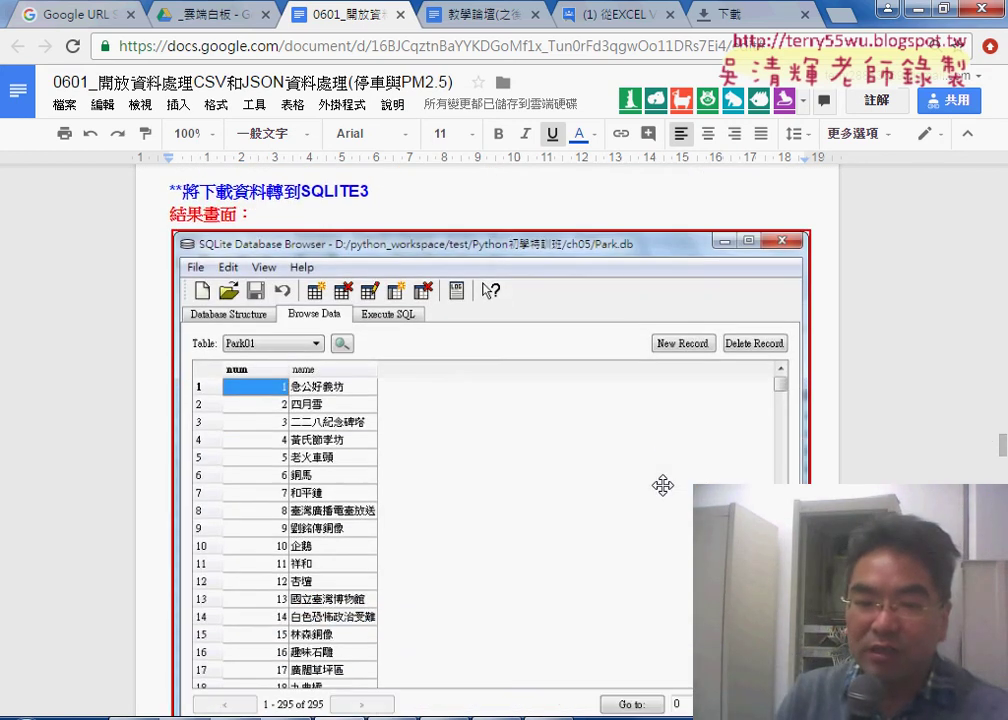
pyautogui.scroll(-3, 514, 467)
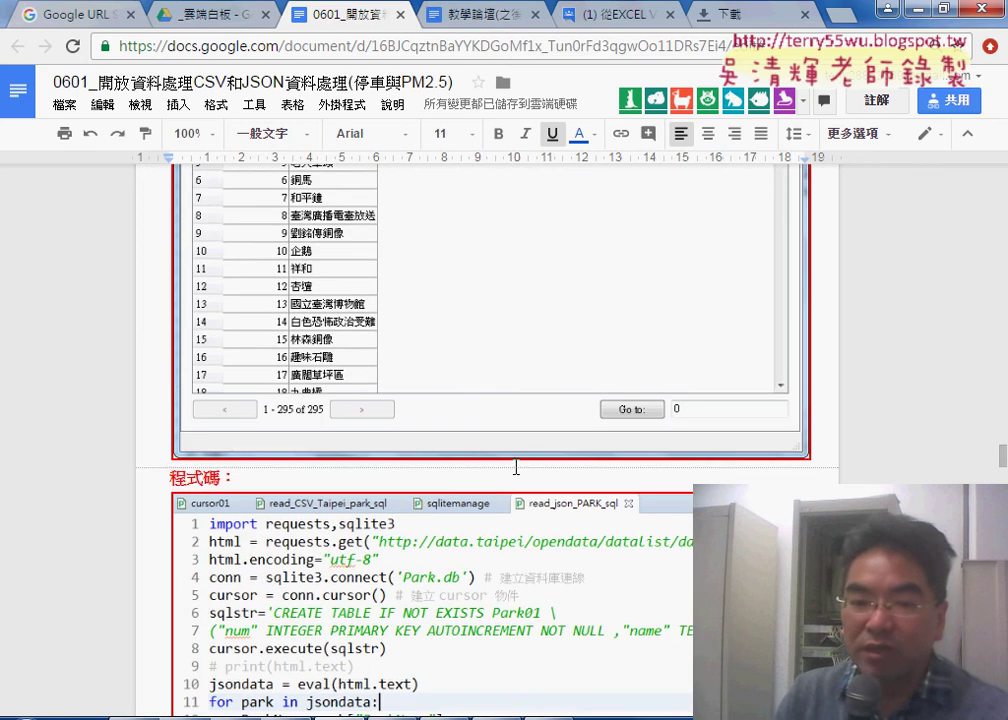
pyautogui.scroll(-3, 516, 467)
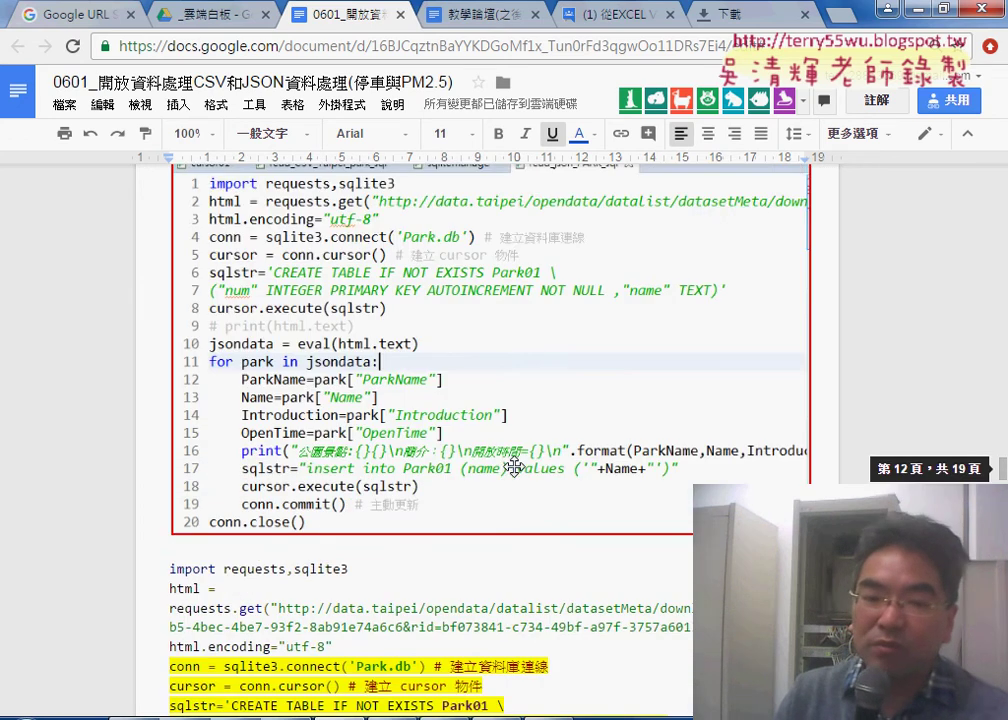
pyautogui.scroll(-3, 516, 467)
pyautogui.scroll(-3, 516, 467)
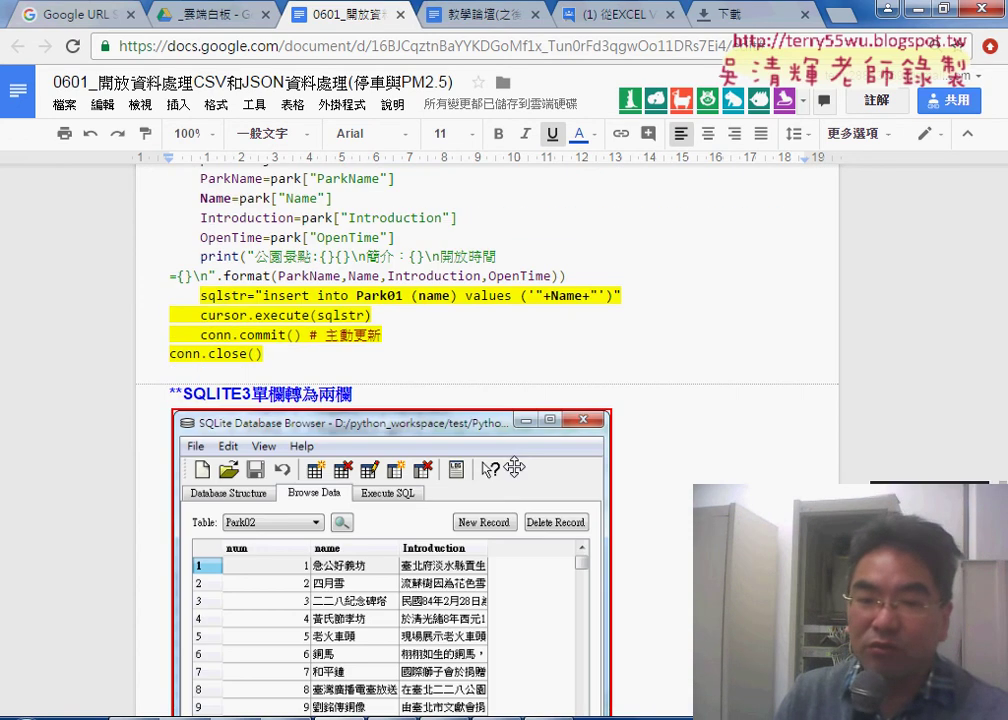
pyautogui.click(165, 14)
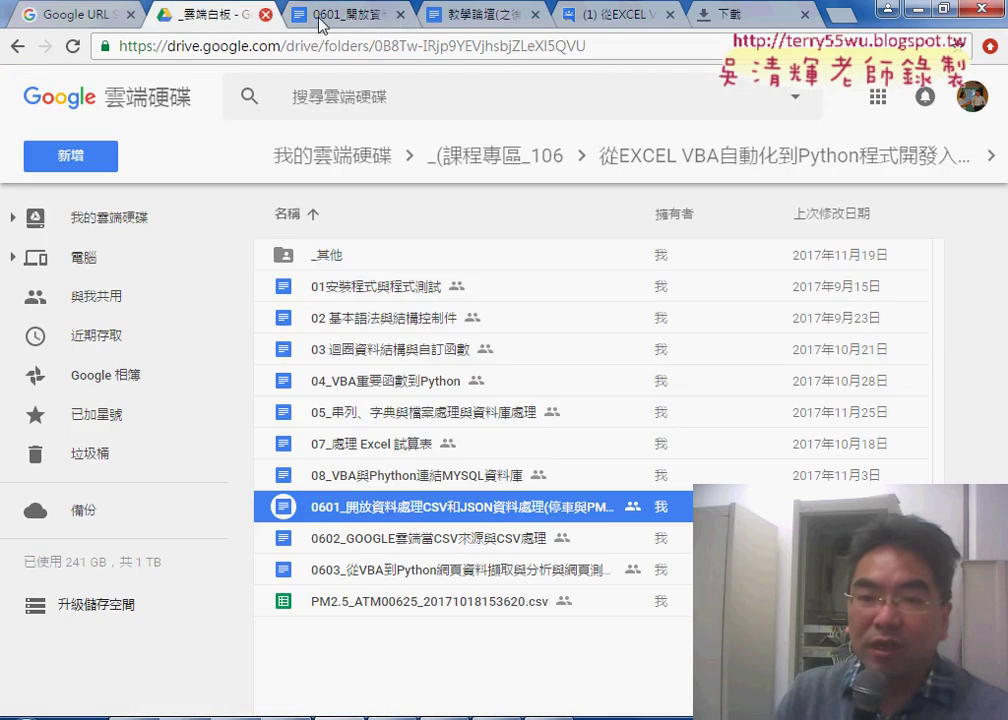
# Close the 0601 notes and open 0603_從VBA到Python網頁資料擷取與分析與網頁測試自動化 from the Drive list
pyautogui.click(399, 15)
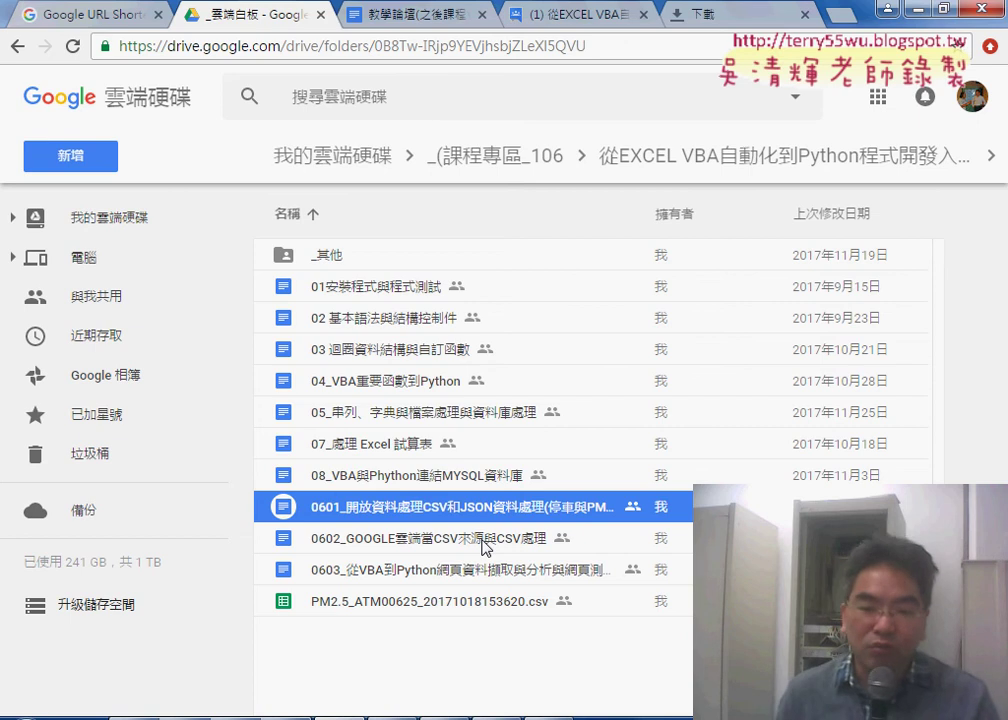
pyautogui.click(484, 547)
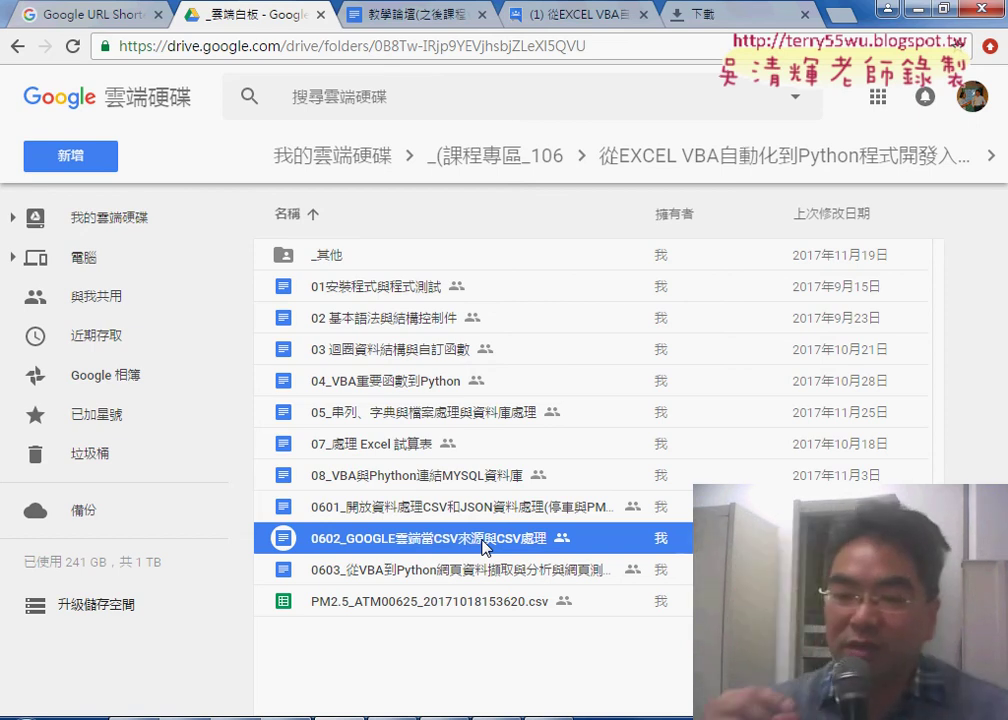
pyautogui.doubleClick(475, 572)
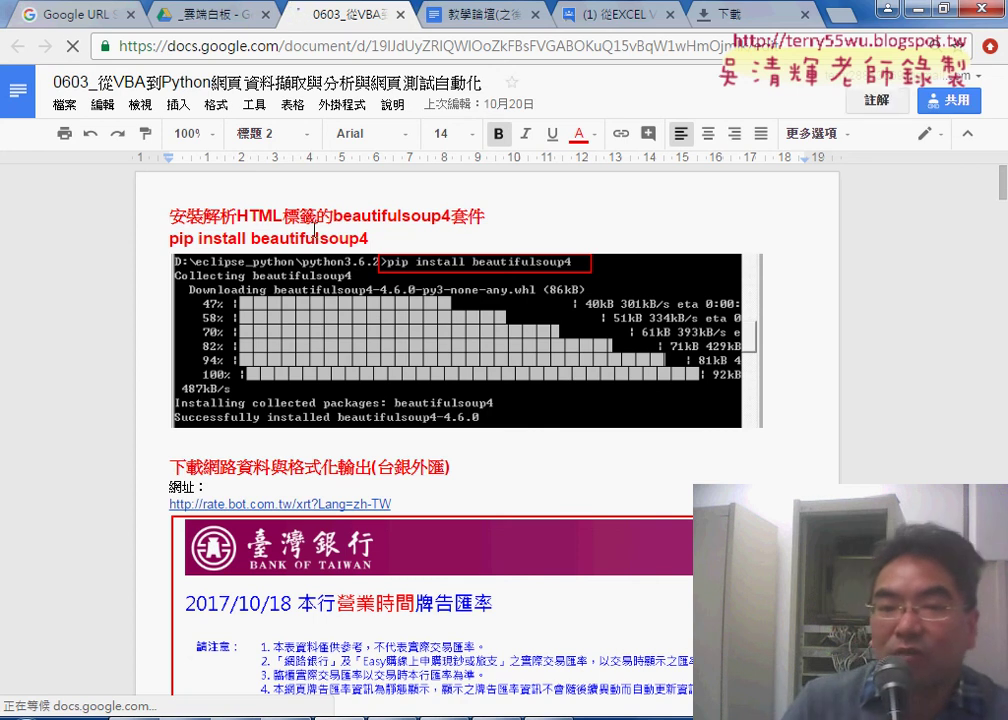
pyautogui.moveTo(252, 238); pyautogui.dragTo(308, 238)
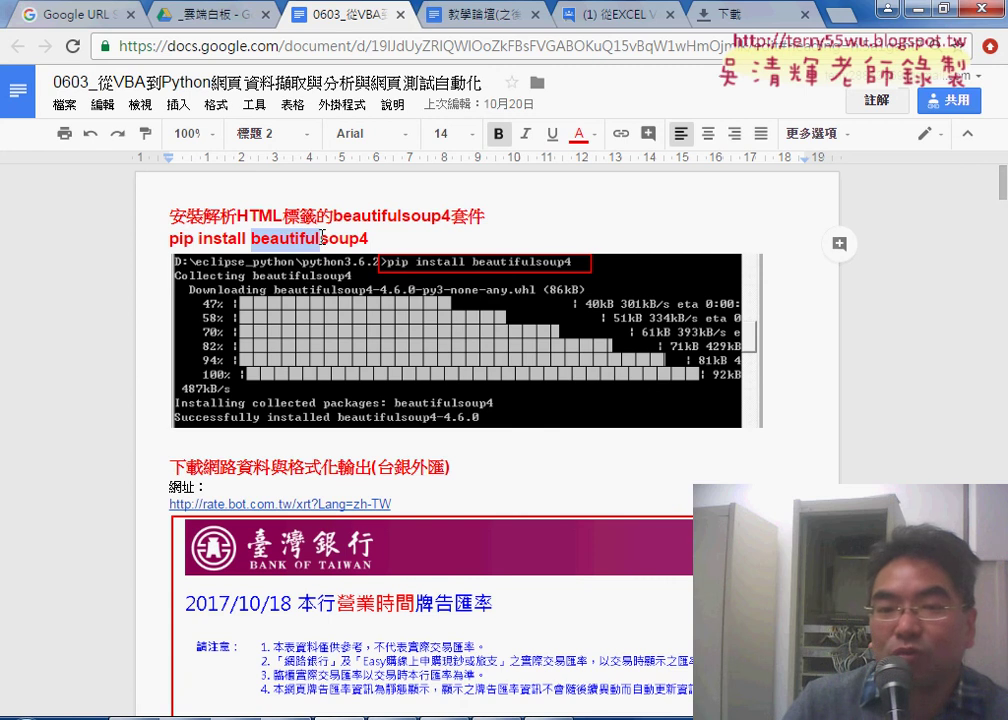
pyautogui.moveTo(369, 238); pyautogui.dragTo(252, 238)
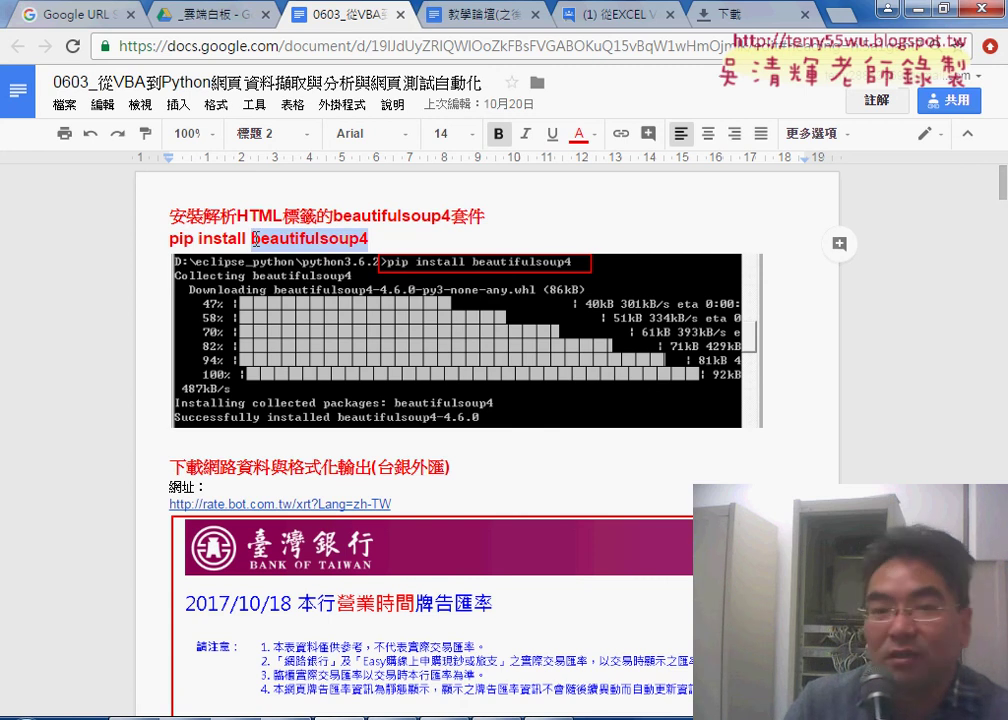
pyautogui.moveTo(321, 238); pyautogui.dragTo(350, 238)
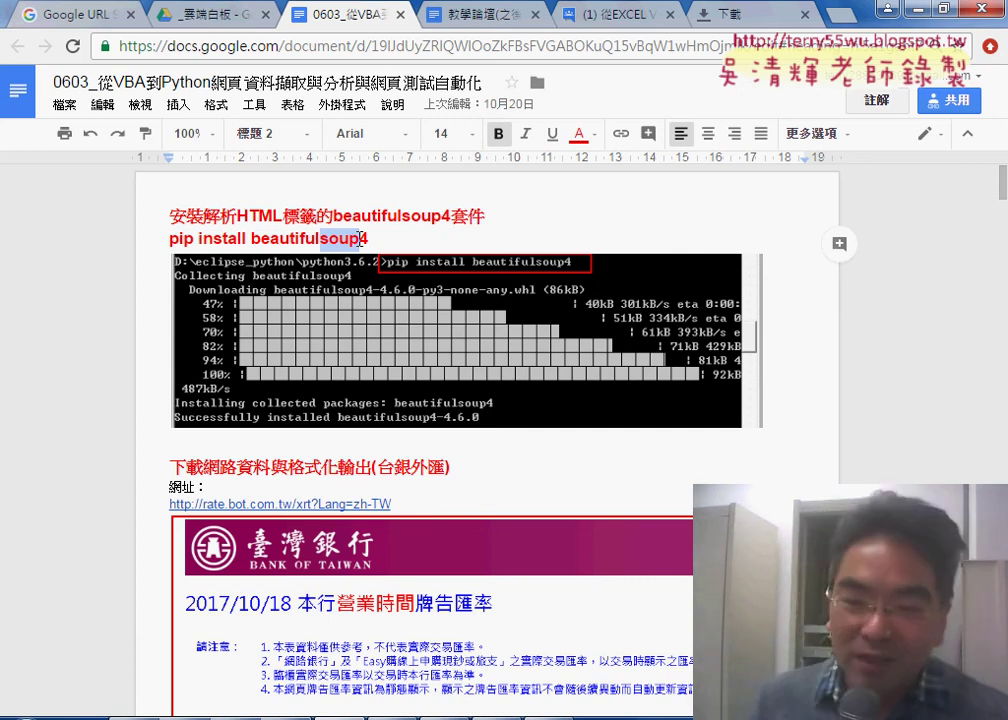
pyautogui.scroll(-1, 717, 440)
pyautogui.scroll(-5, 717, 440)
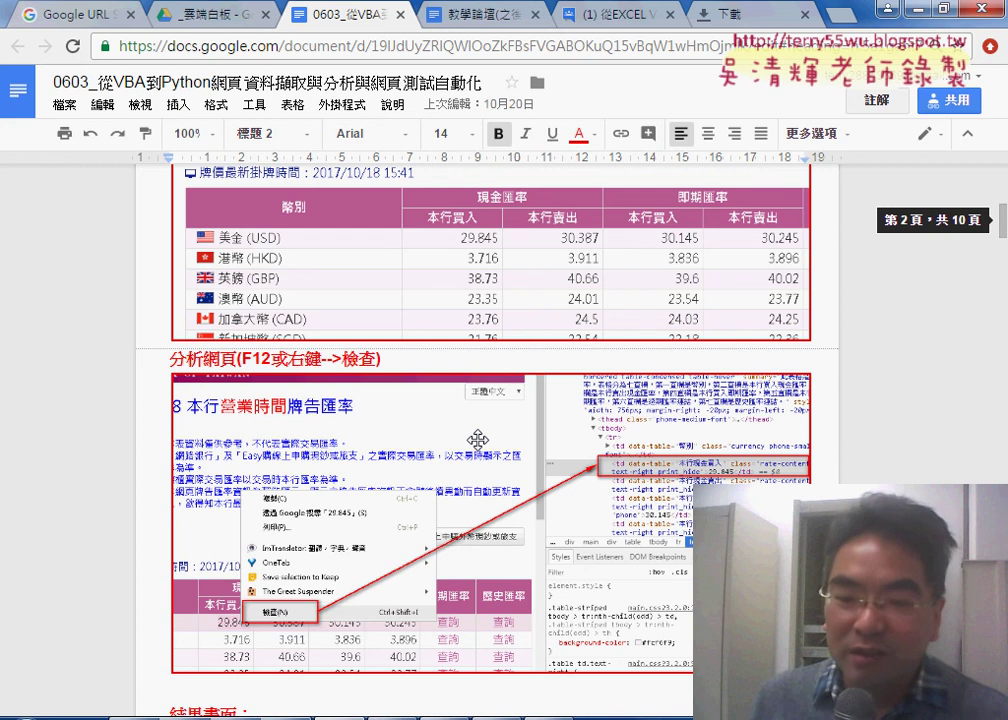
pyautogui.scroll(-6, 477, 440)
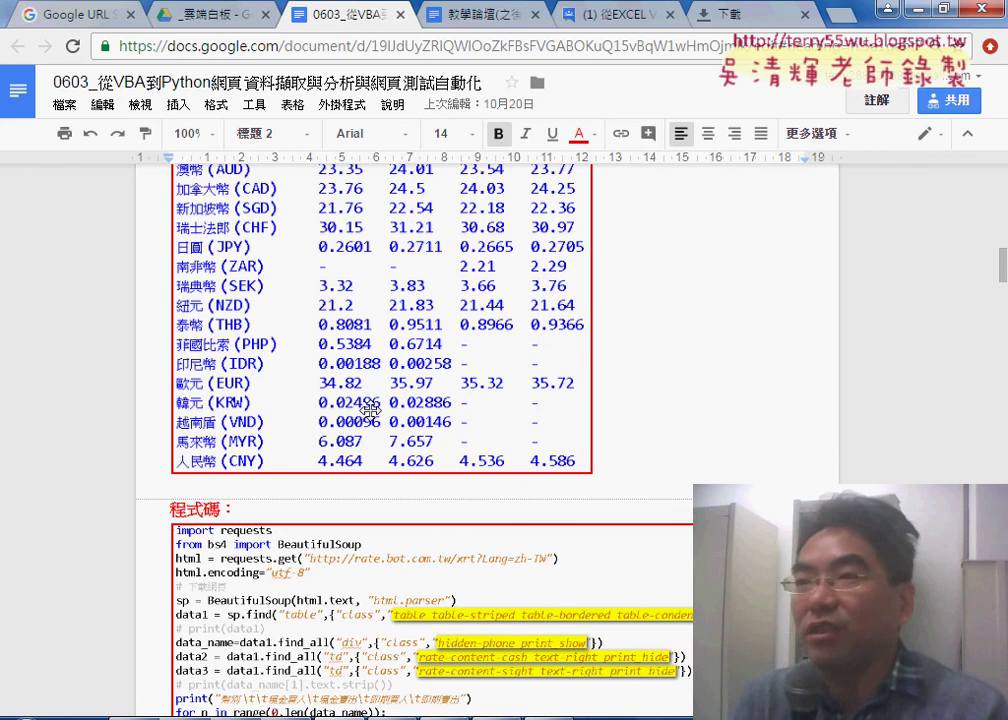
pyautogui.scroll(-1, 370, 410)
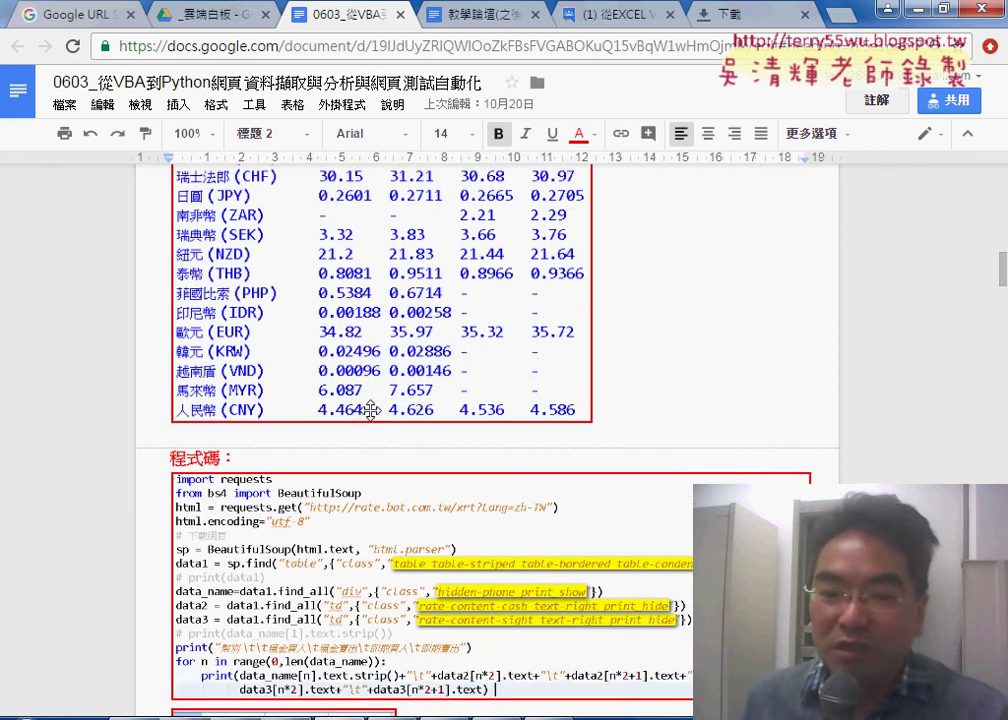
pyautogui.scroll(-3, 370, 410)
pyautogui.scroll(-4, 494, 494)
pyautogui.scroll(-5, 494, 494)
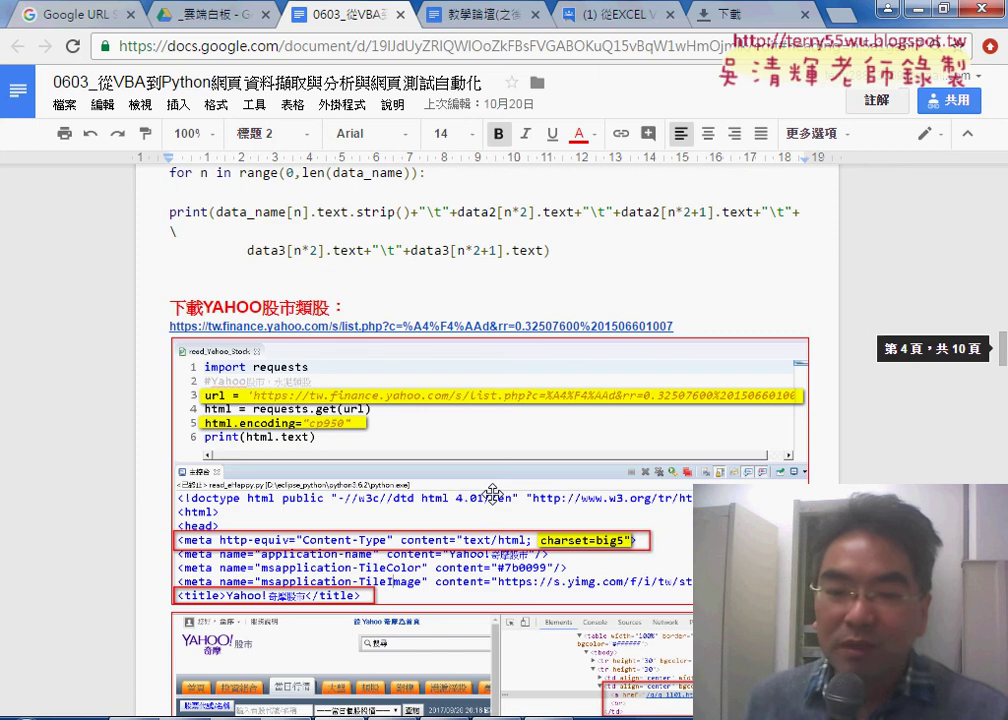
pyautogui.scroll(-3, 493, 494)
pyautogui.scroll(-3, 493, 494)
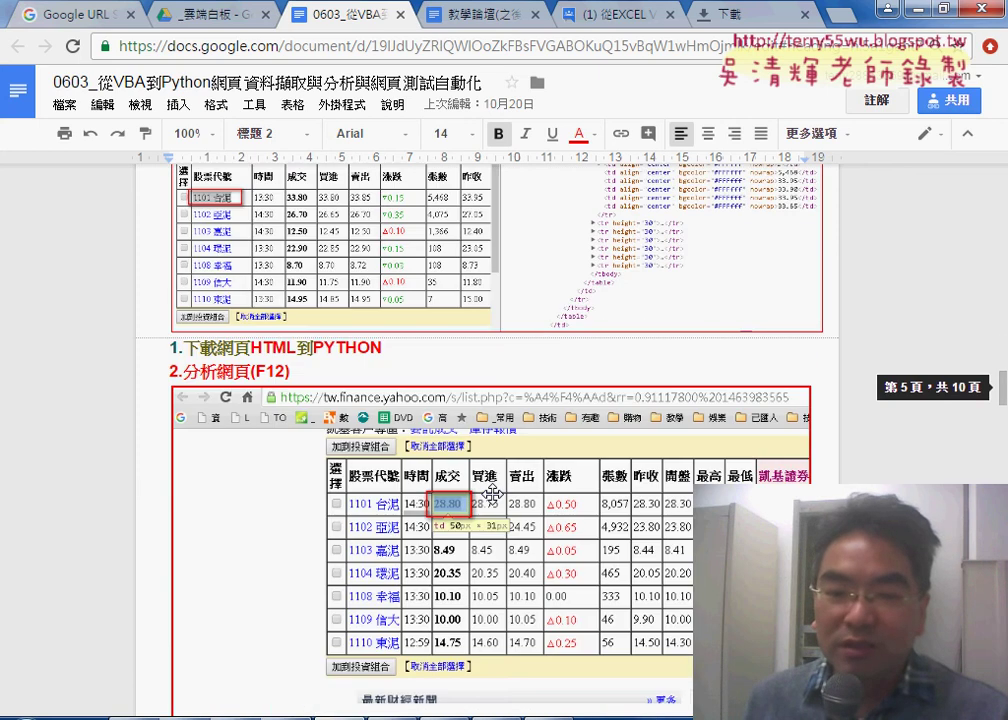
pyautogui.scroll(-3, 493, 494)
pyautogui.scroll(-4, 493, 494)
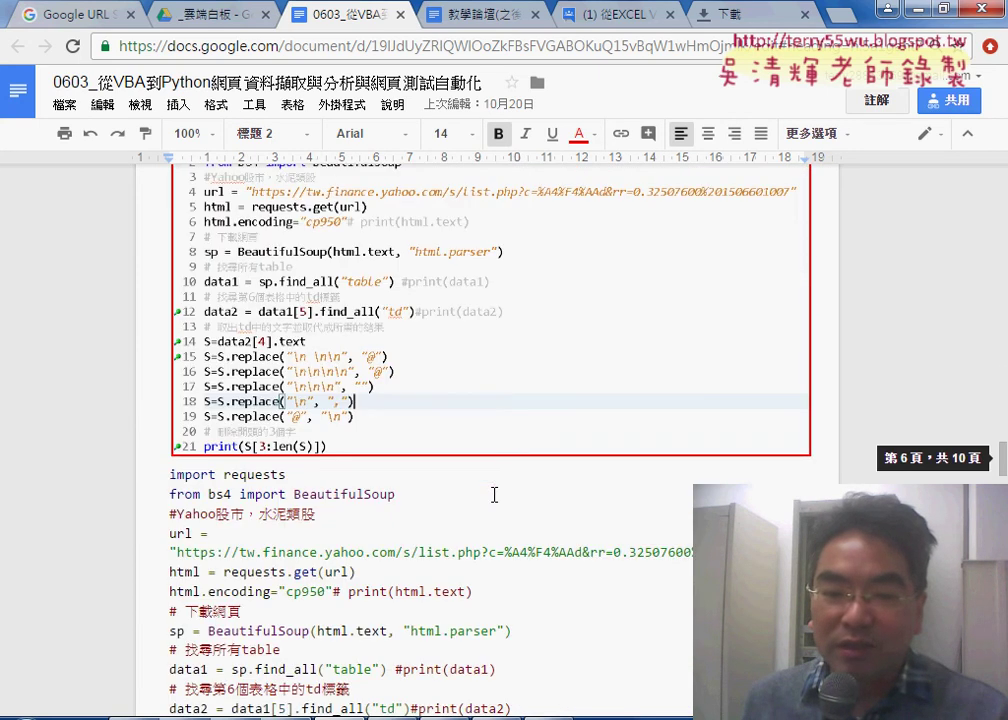
pyautogui.scroll(-5, 493, 494)
pyautogui.scroll(-5, 493, 494)
pyautogui.scroll(2, 493, 494)
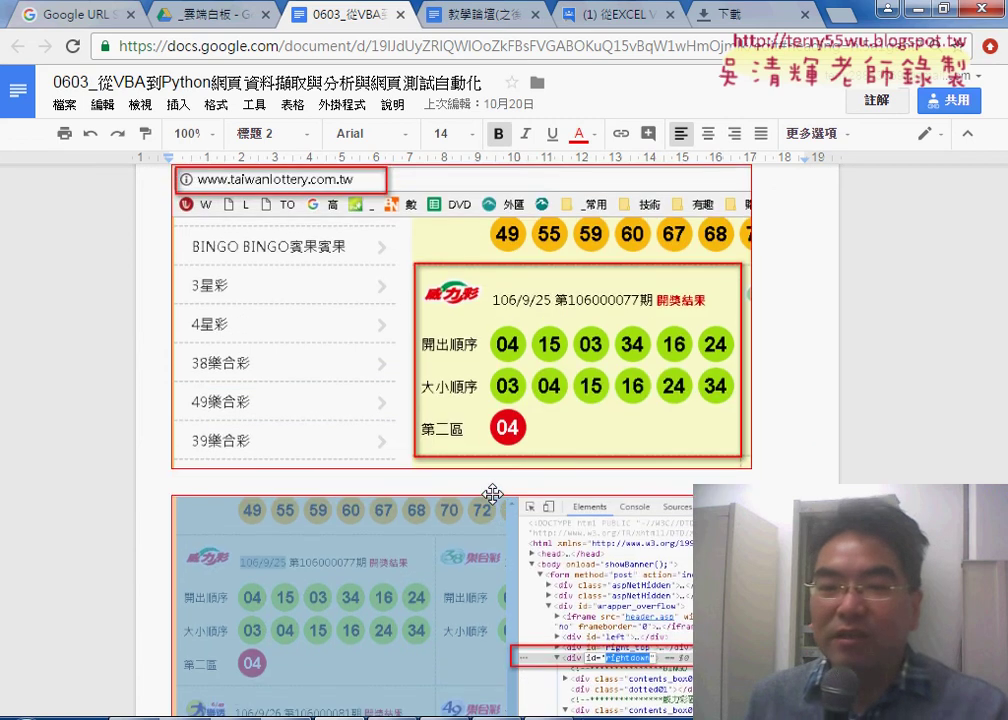
pyautogui.scroll(1, 493, 494)
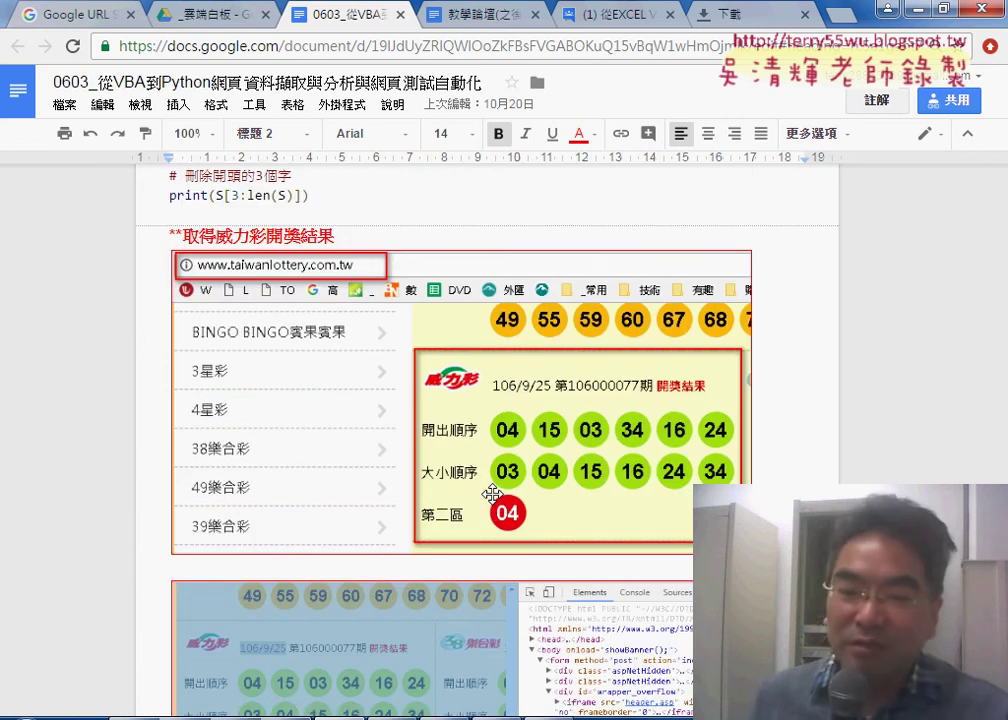
pyautogui.scroll(-5, 493, 494)
pyautogui.scroll(-2, 493, 494)
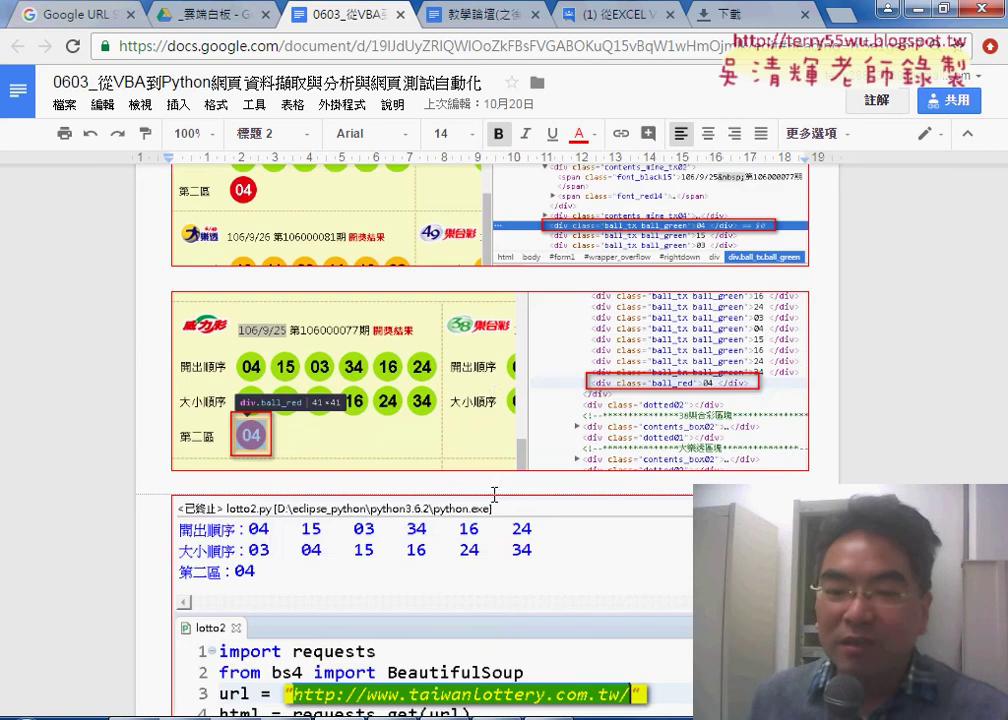
pyautogui.scroll(-4, 493, 494)
pyautogui.scroll(-4, 493, 494)
pyautogui.scroll(-2, 493, 494)
pyautogui.scroll(-4, 493, 494)
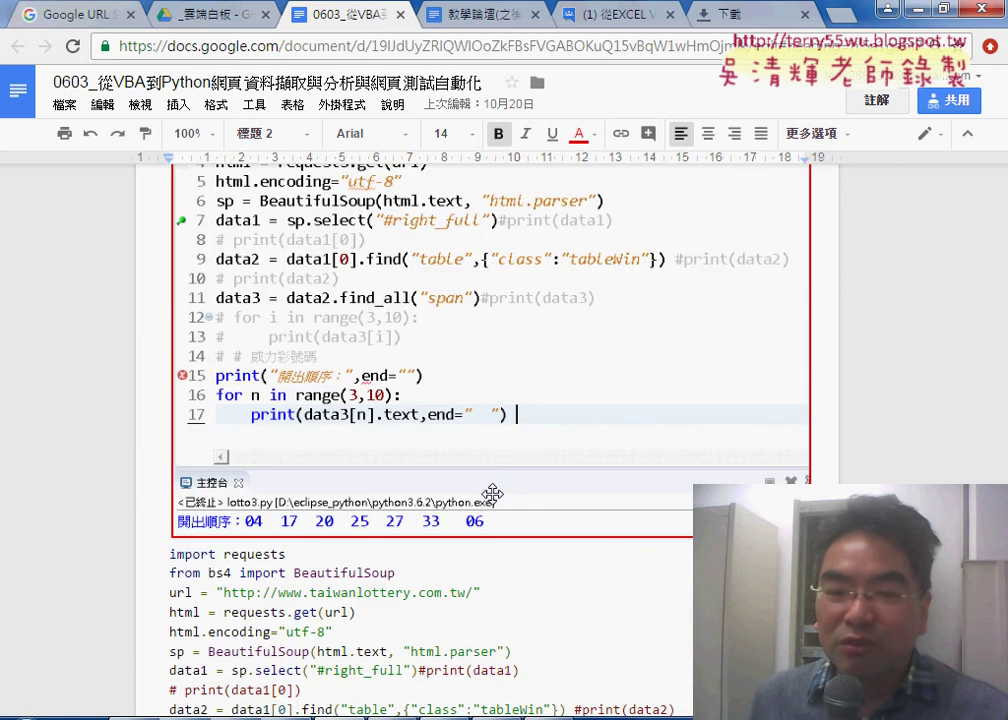
pyautogui.scroll(-3, 493, 494)
pyautogui.scroll(4, 493, 494)
pyautogui.scroll(1, 493, 494)
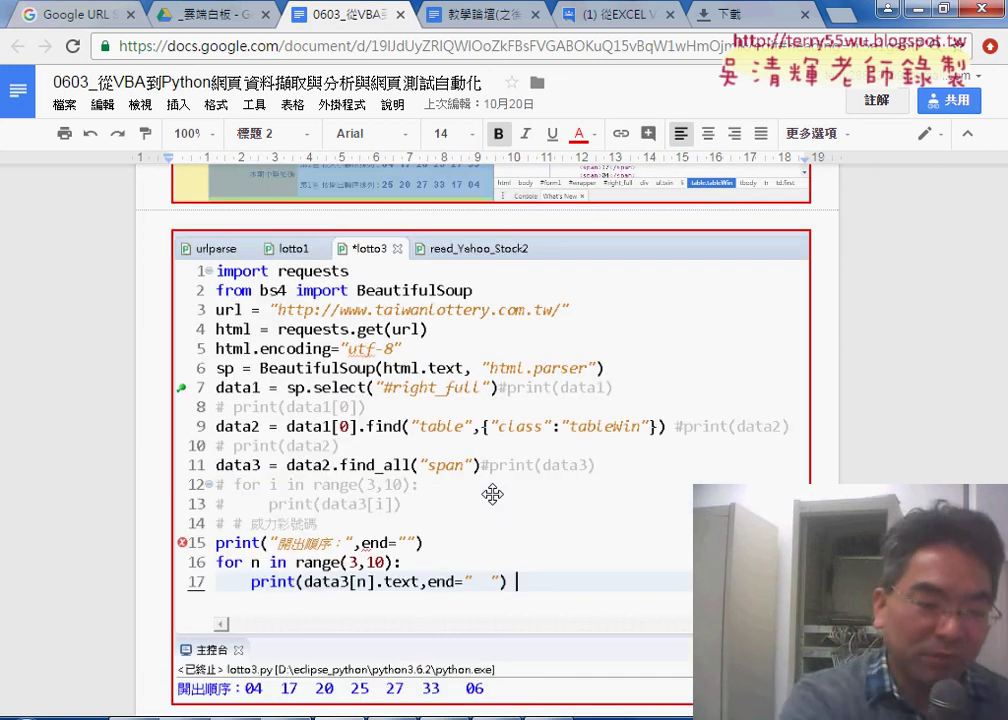